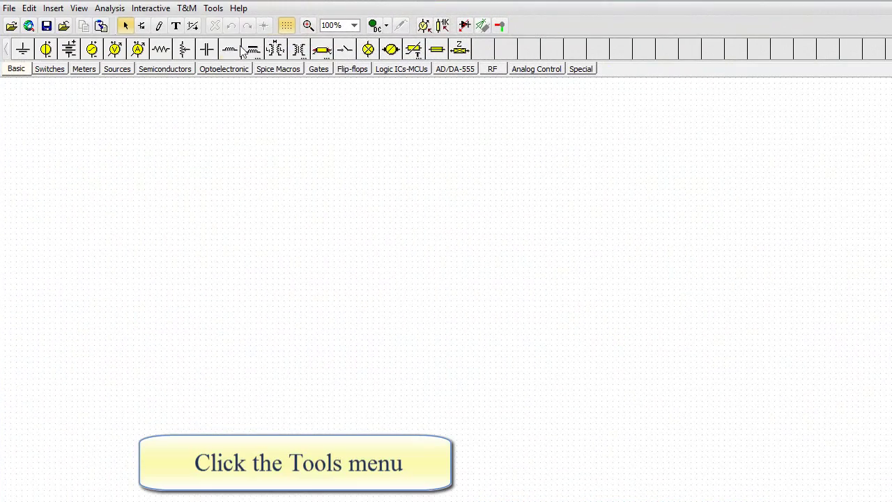
Step: Launch the New Macro Wizard, name the macro Half_adder_VHDL, and choose From file as its source
click(213, 8)
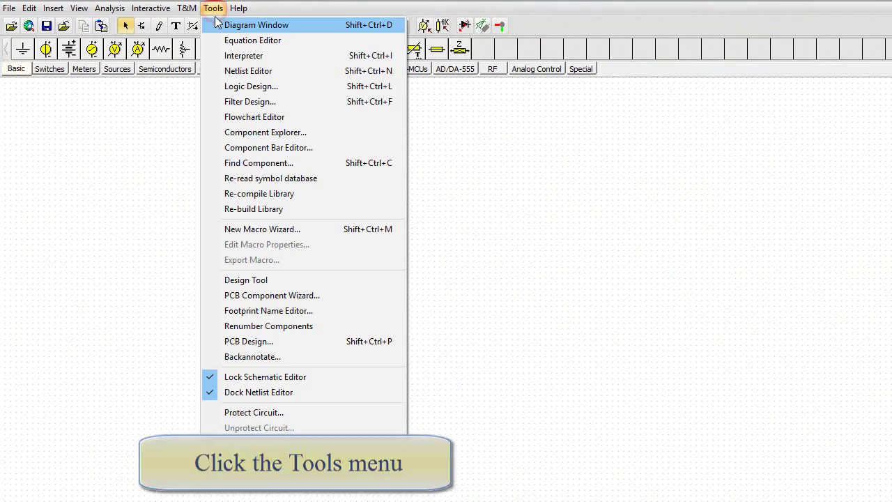
click(249, 229)
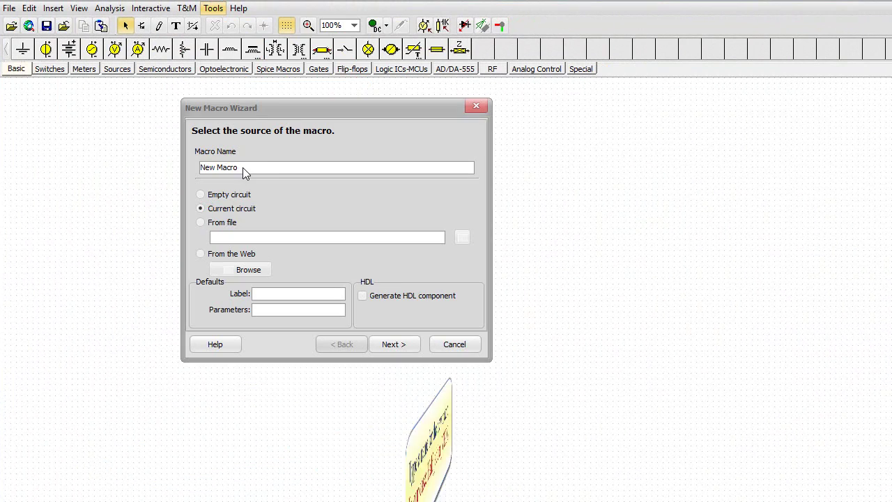
drag(243, 167, 200, 168)
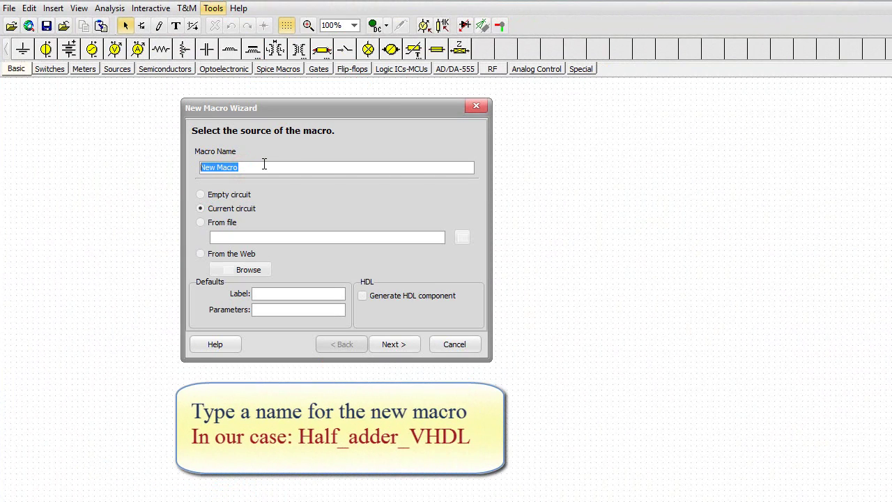
text(Half_adder_VHDL)
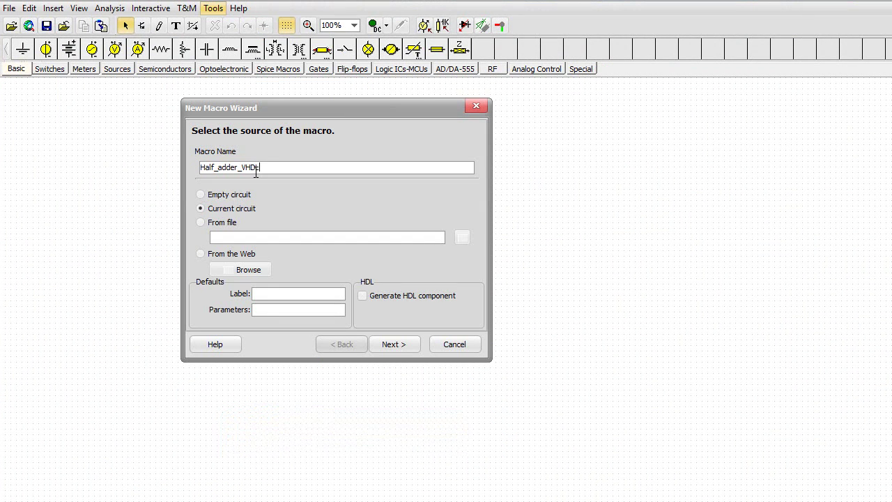
click(201, 223)
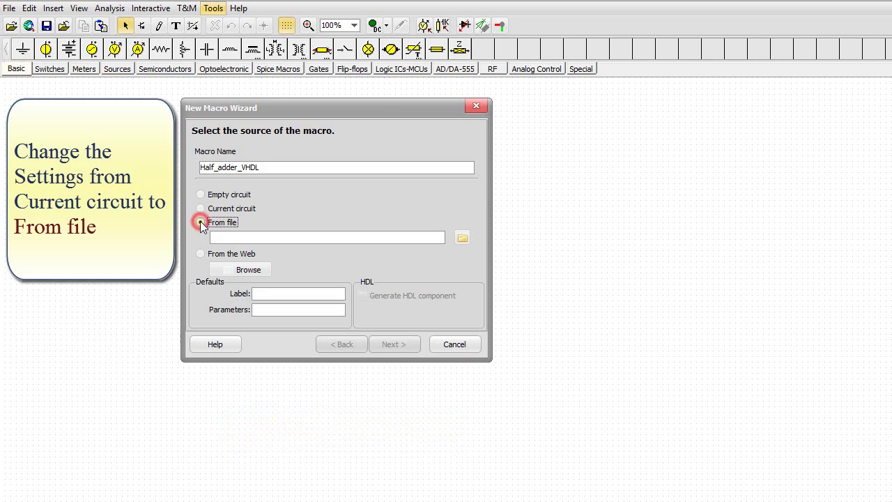
Step: Browse with the VHDL file type to the Examples VHDL folder and select Half_adder_VHDL
click(462, 239)
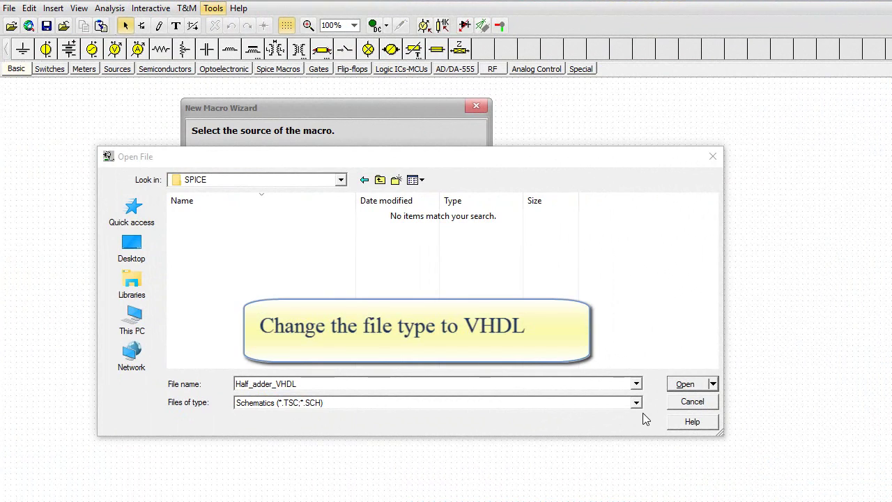
click(637, 403)
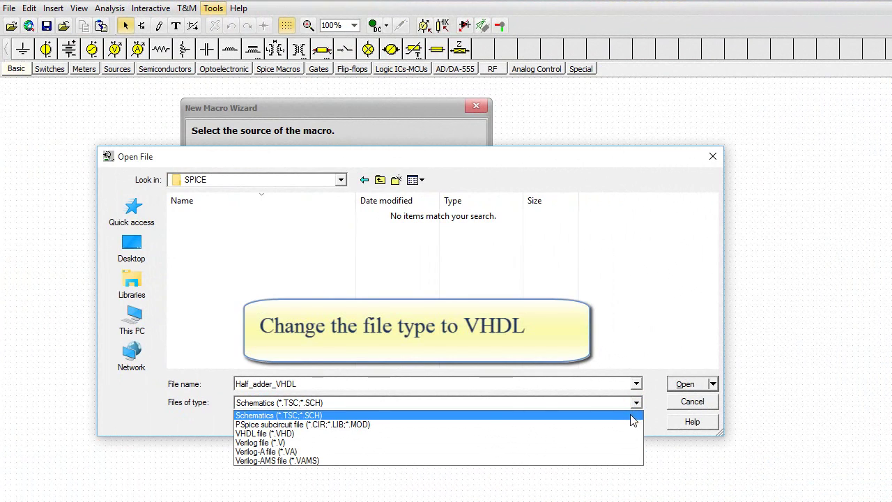
click(617, 434)
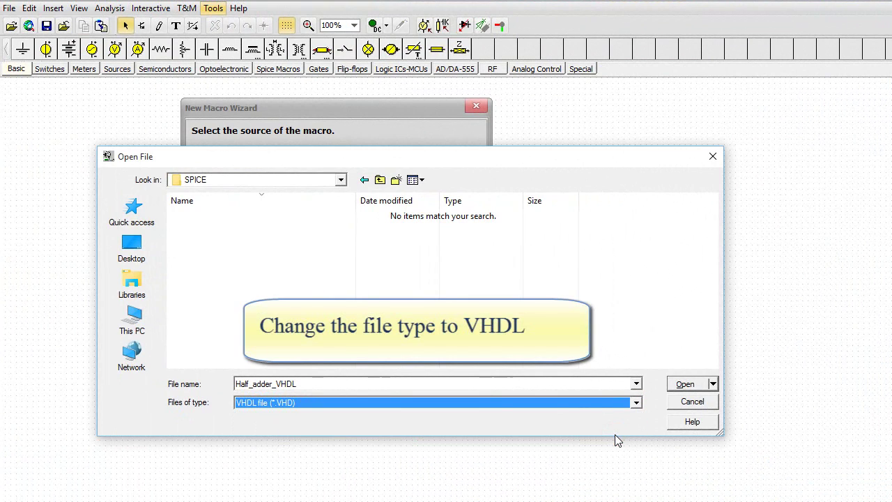
click(341, 180)
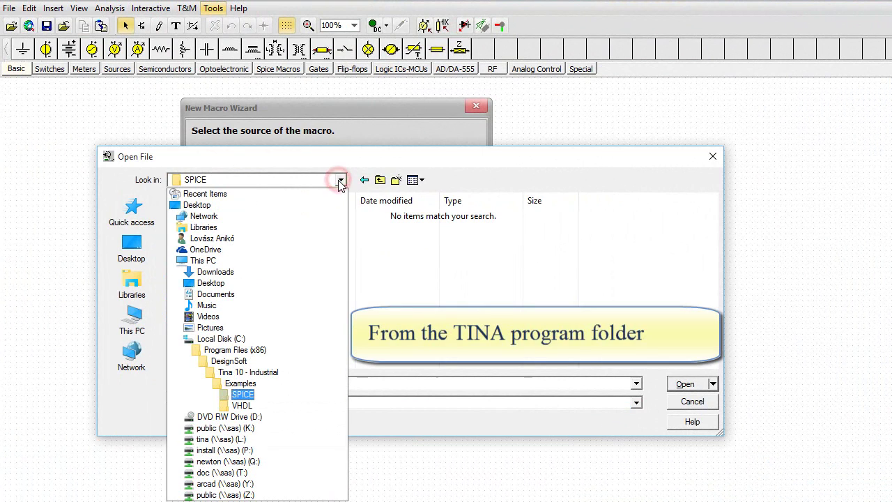
click(271, 384)
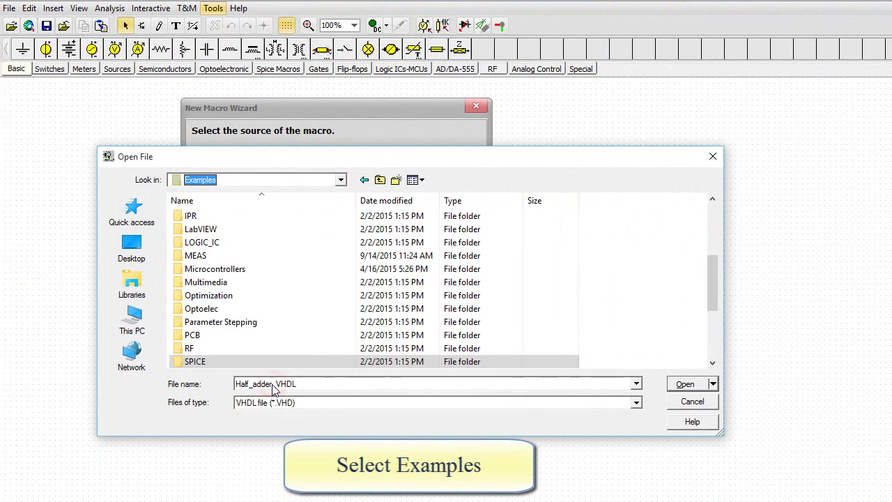
drag(710, 298, 710, 346)
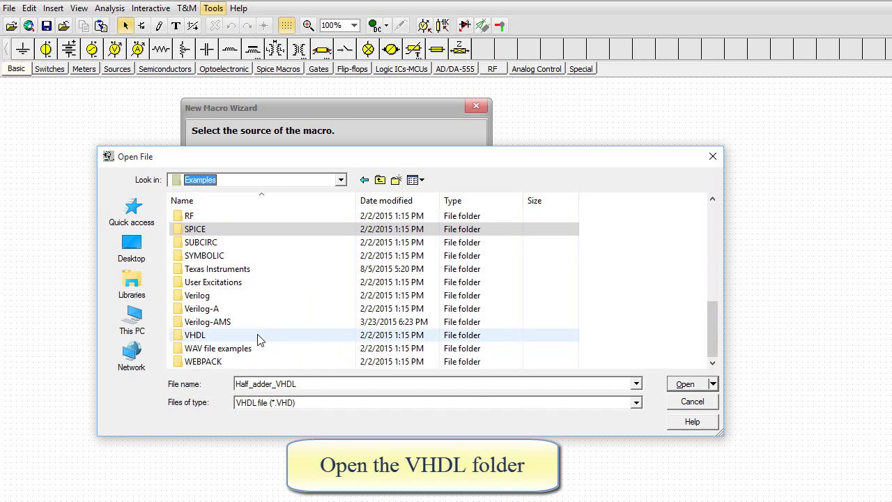
click(238, 335)
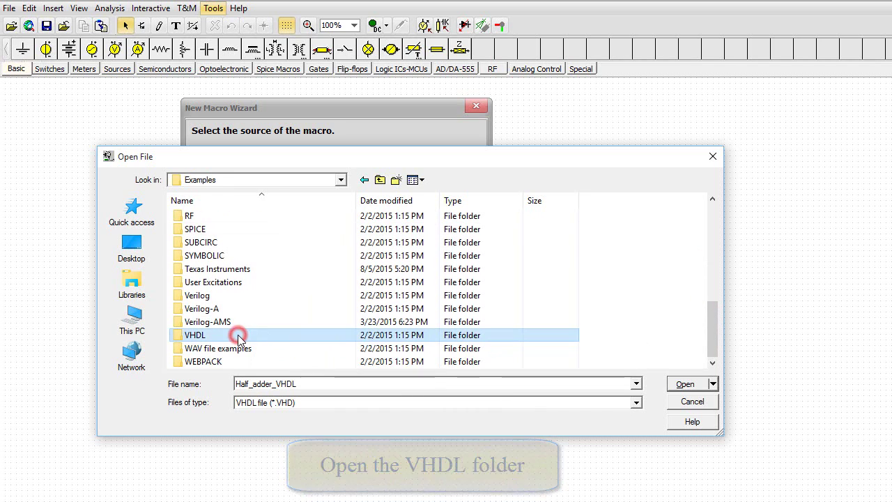
click(687, 386)
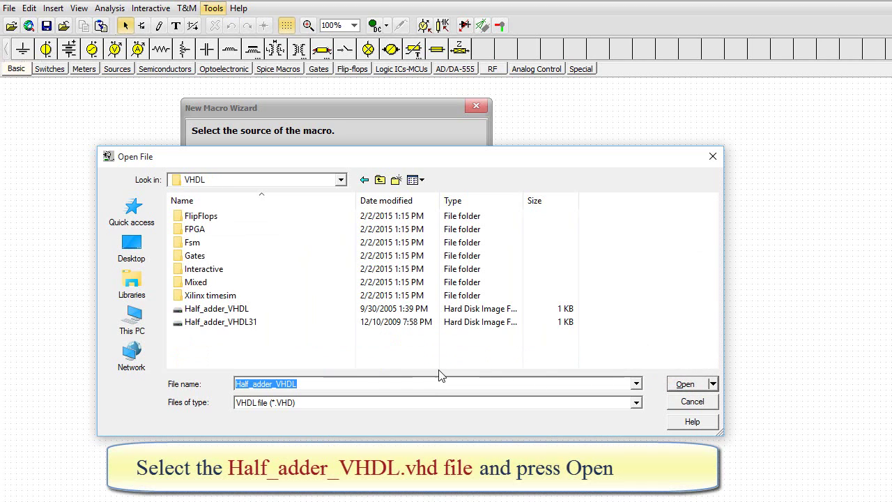
click(227, 309)
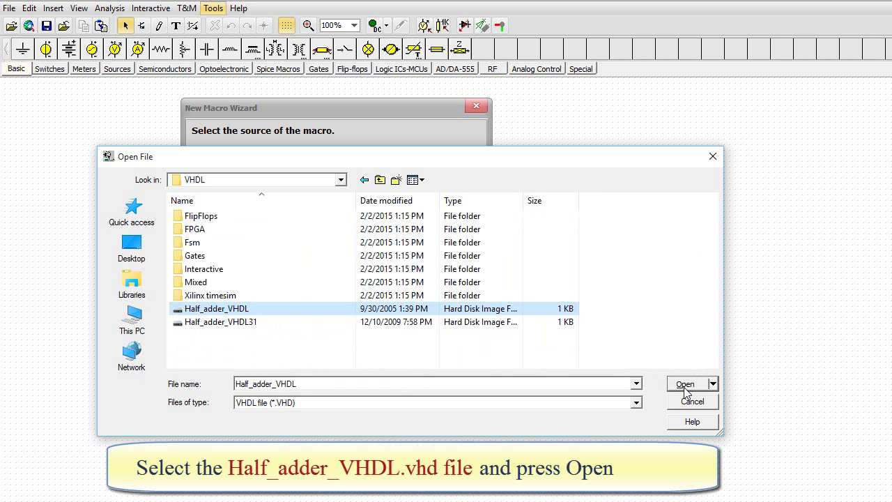
Step: Confirm the Half_adder_VHDL source file, save the macro into Macrolib, and place it as U1
click(686, 386)
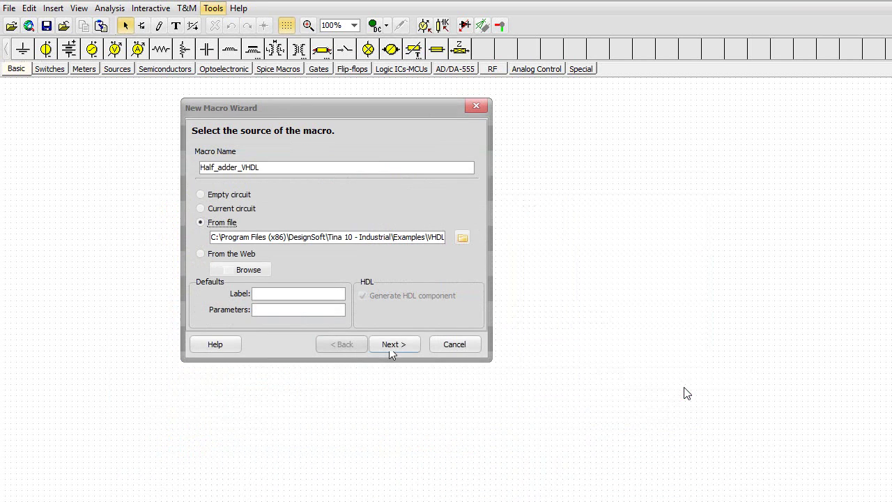
click(392, 349)
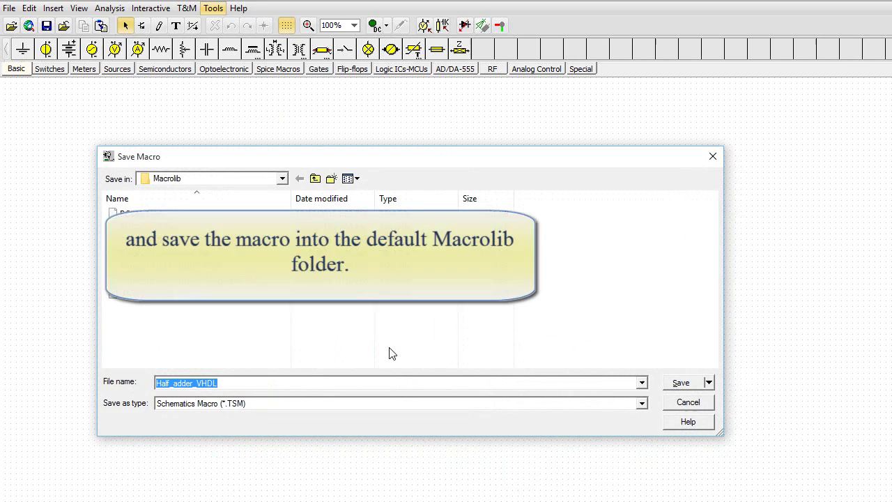
click(683, 385)
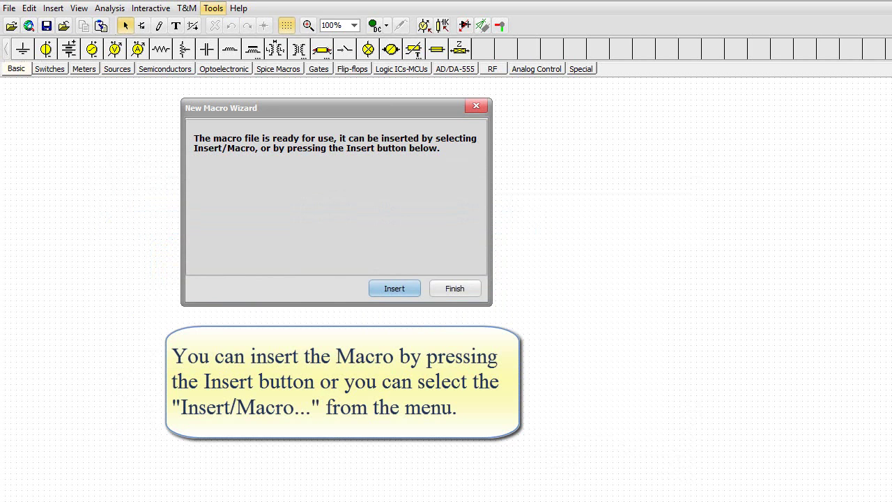
click(401, 292)
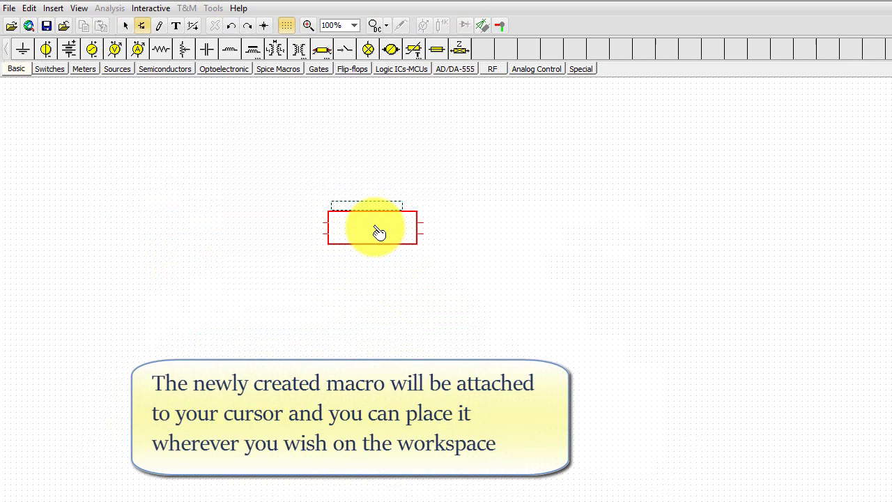
click(377, 231)
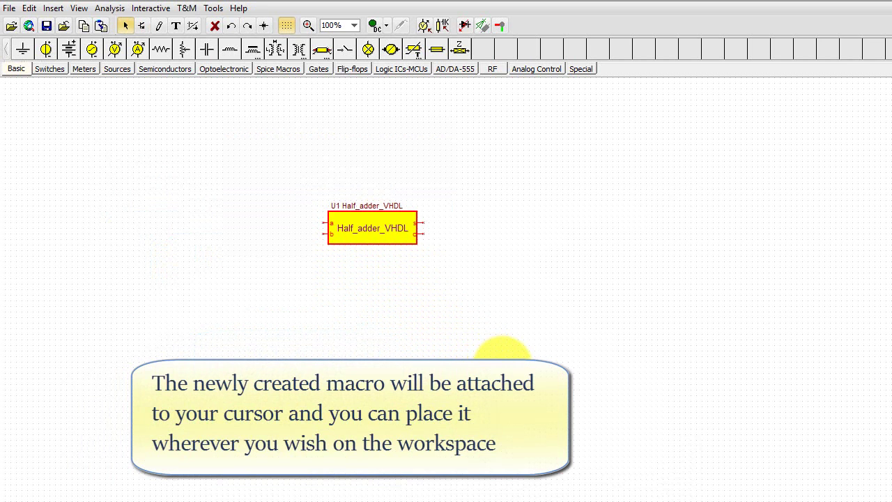
drag(376, 235, 360, 241)
double_click(357, 234)
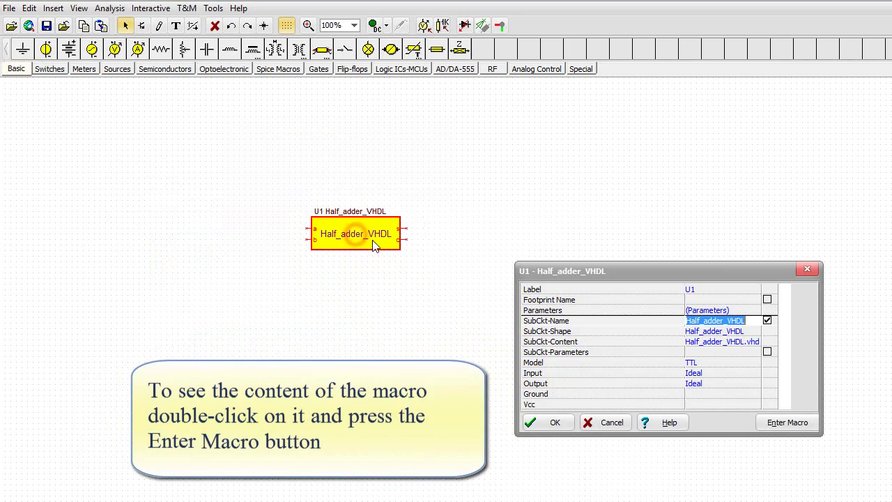
drag(616, 269, 589, 270)
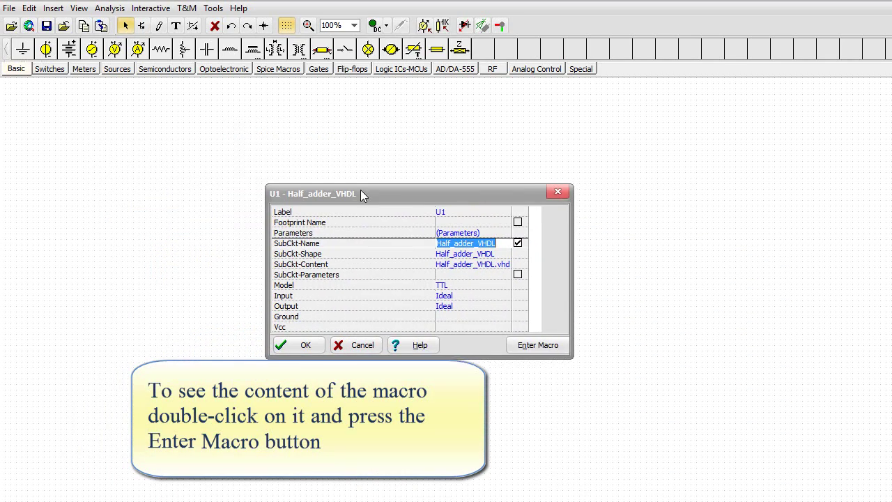
drag(360, 194, 337, 189)
click(494, 345)
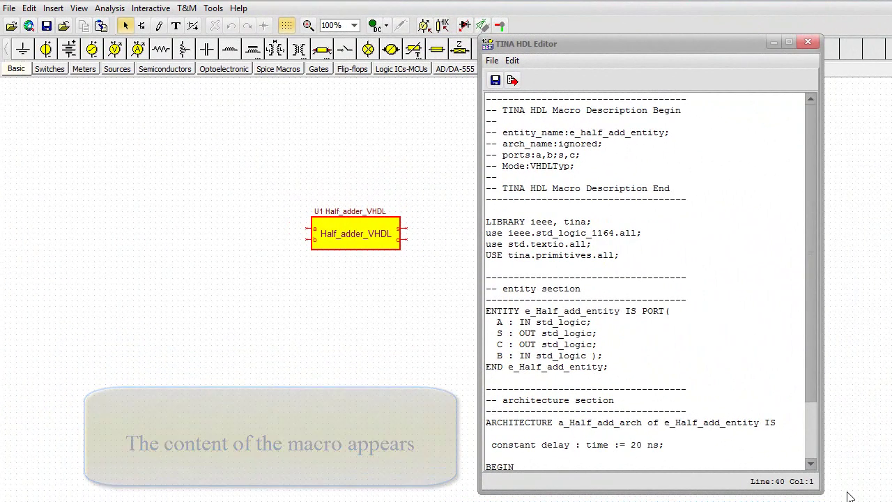
scroll(807, 403, down, 2)
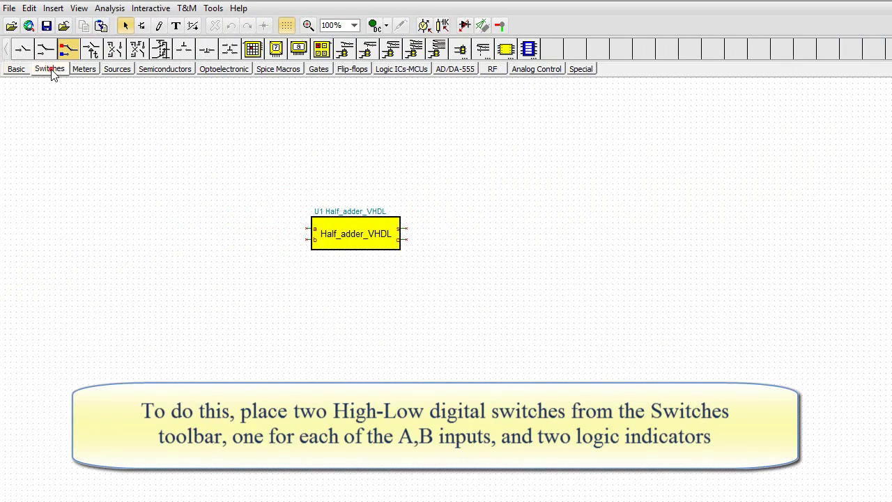
Step: Place the first High-Low switch from the Switches toolbar to the left of the U1 block
click(50, 69)
click(68, 49)
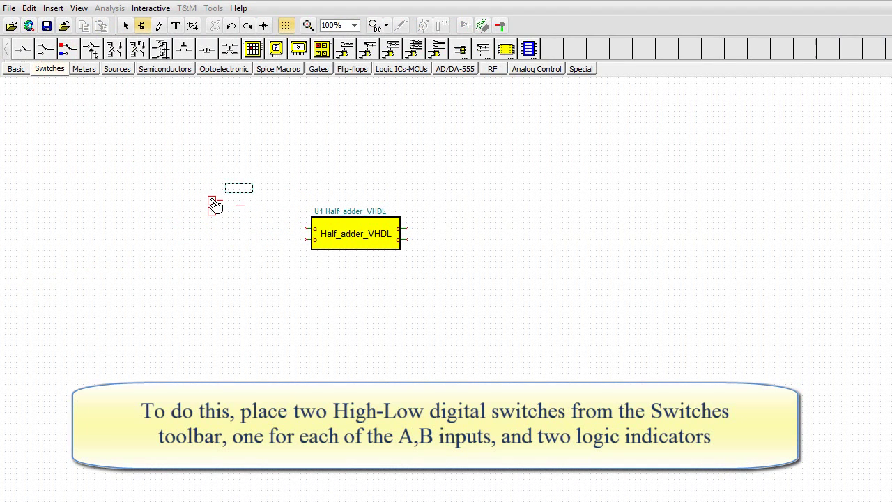
click(211, 197)
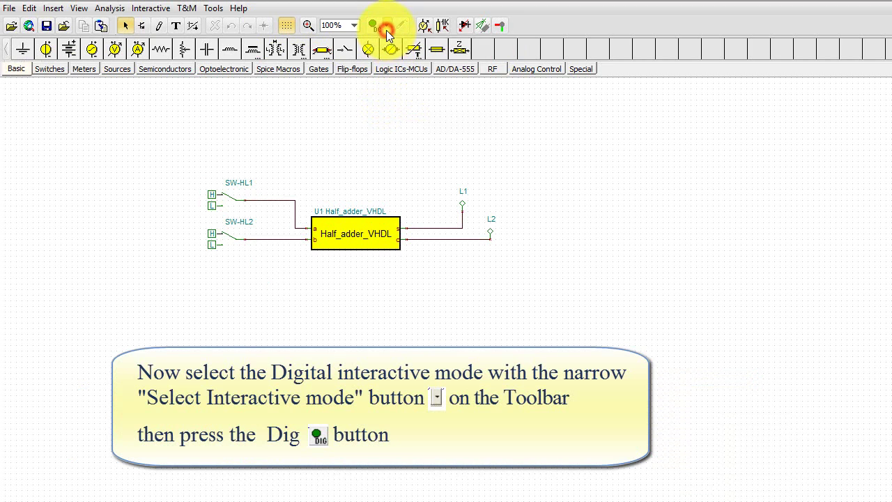
Step: Run the Digital interactive simulation and toggle SW-HL1 and SW-HL2, ending with SW-HL1 set High
click(386, 30)
click(402, 106)
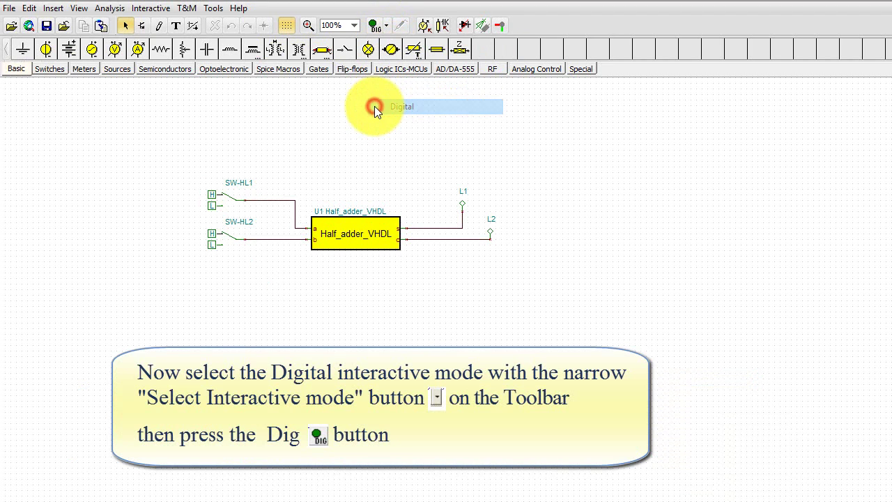
click(372, 29)
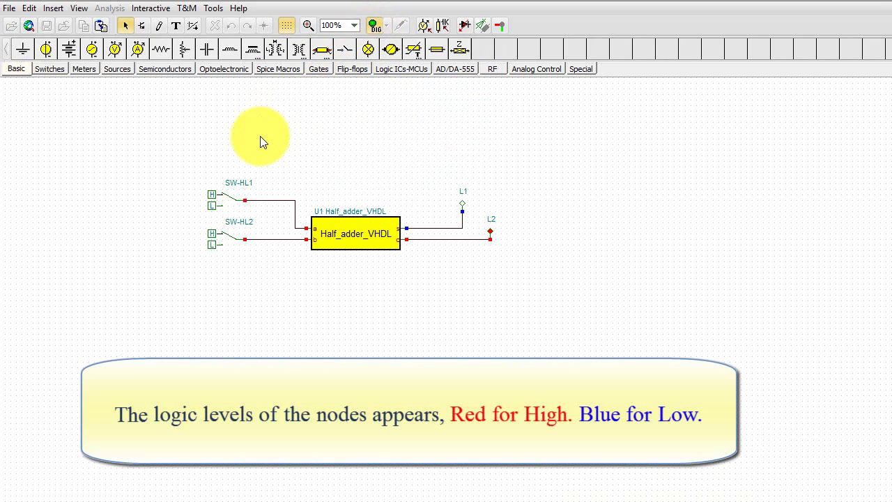
click(220, 208)
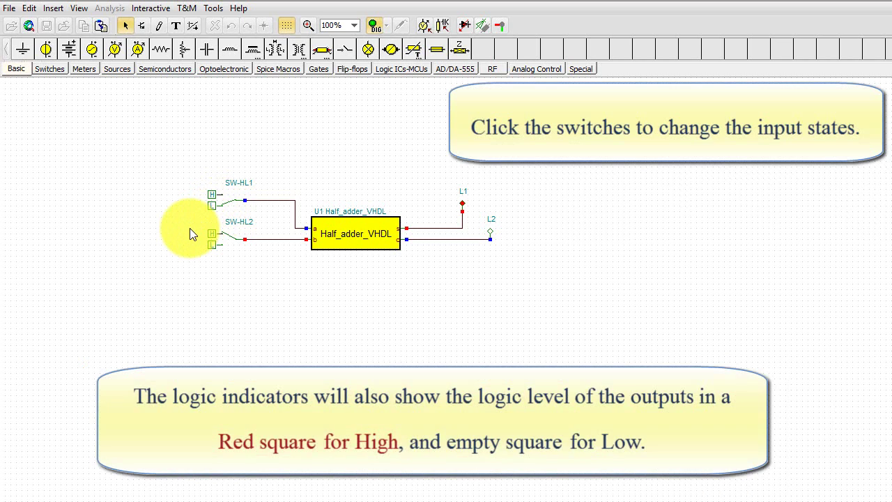
click(220, 248)
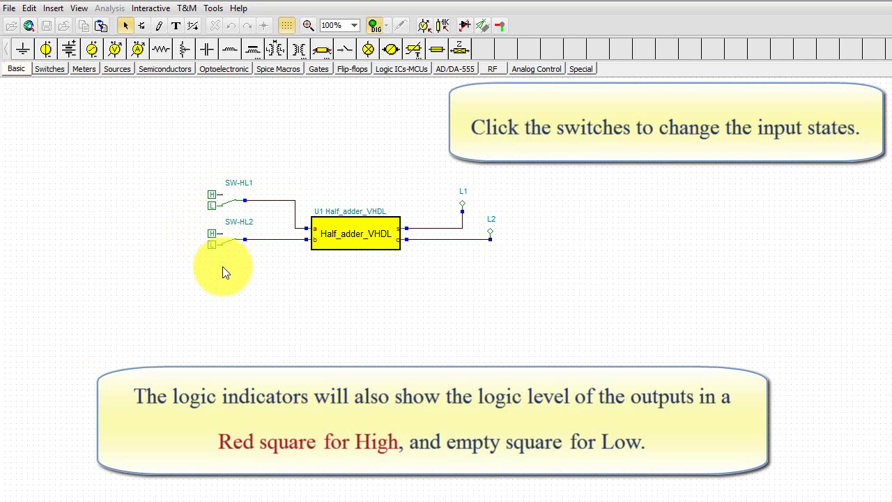
click(222, 201)
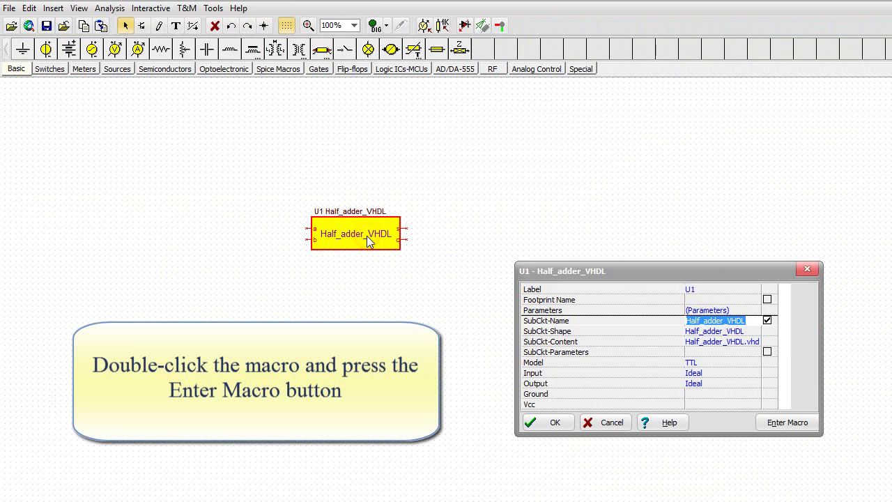
Step: Open the macro's VHDL in the HDL Editor and rewrite the ports line as a,b,s;c;
click(769, 422)
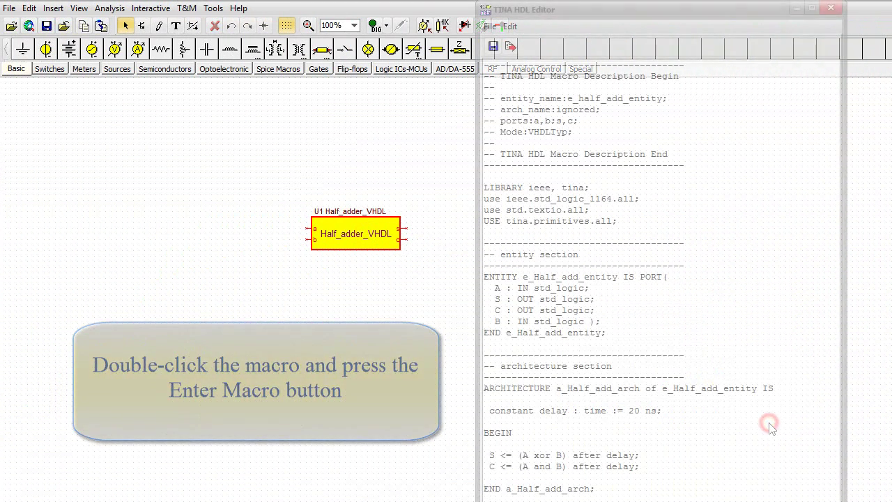
click(566, 122)
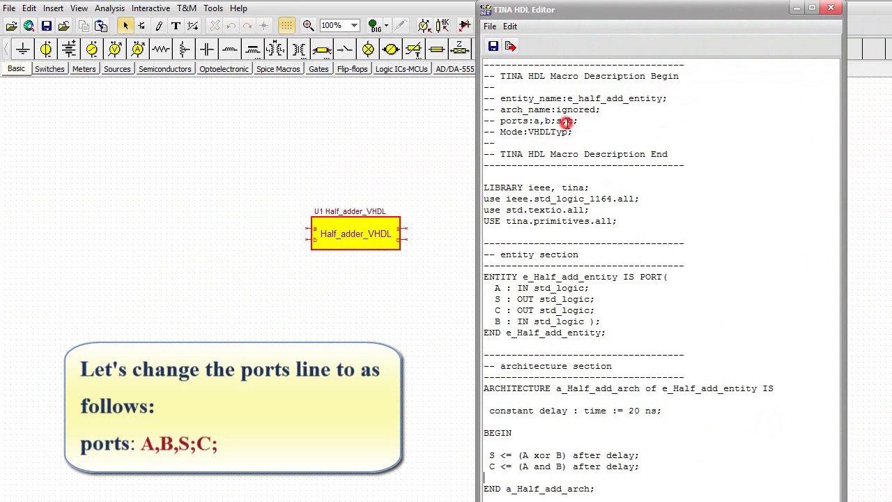
click(566, 122)
key(Delete)
text(;)
click(553, 122)
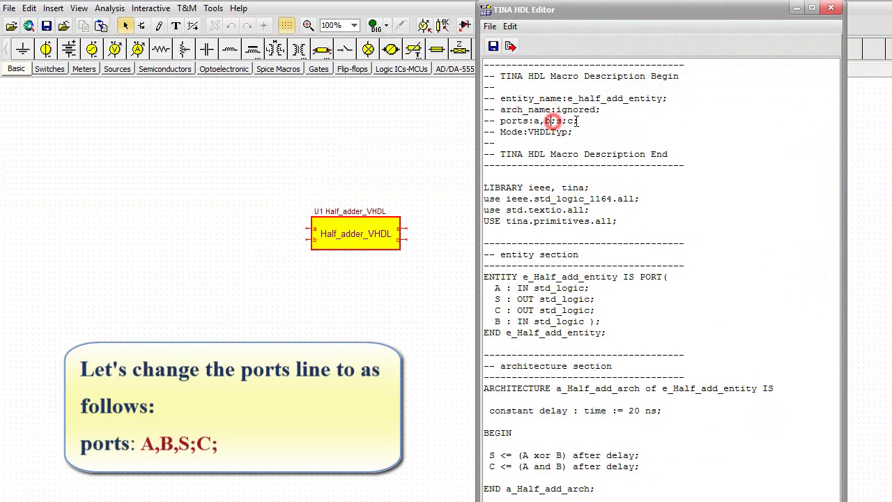
key(Delete)
text(,)
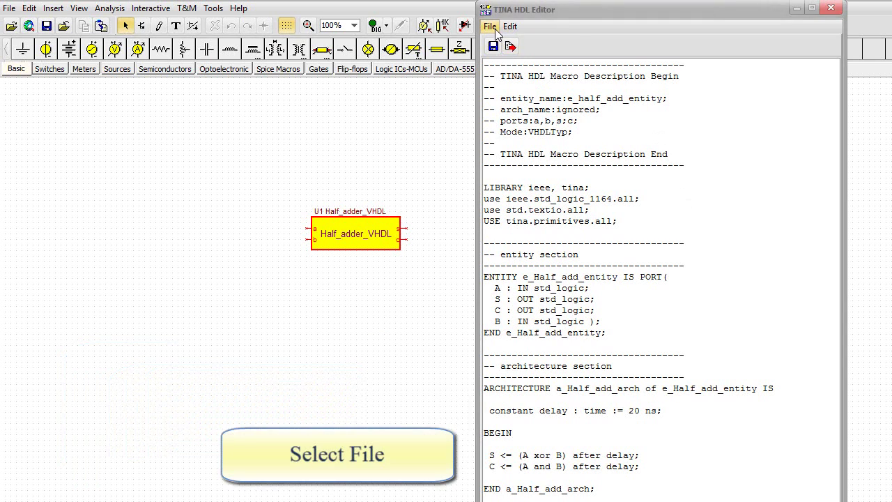
Step: Save the code as Half_adder_VHDL_modified.vhd in Downloads, then close the editor, answering No to updating U1
click(495, 29)
click(499, 44)
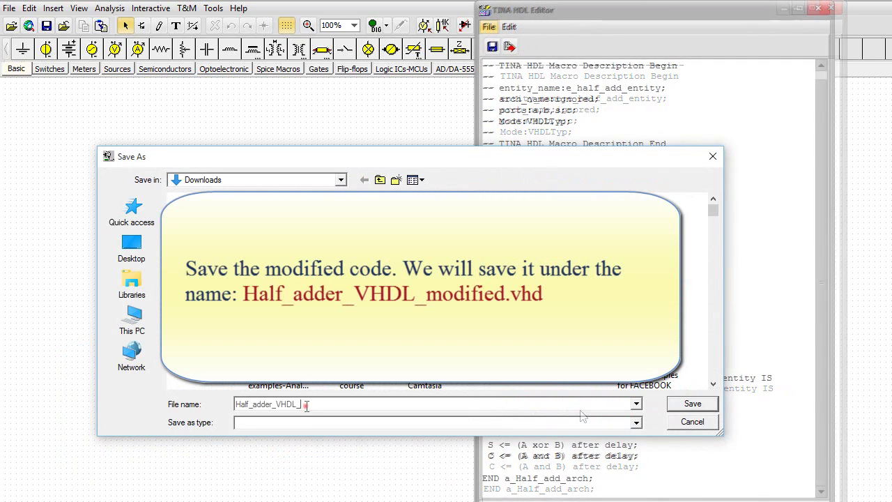
text(modified)
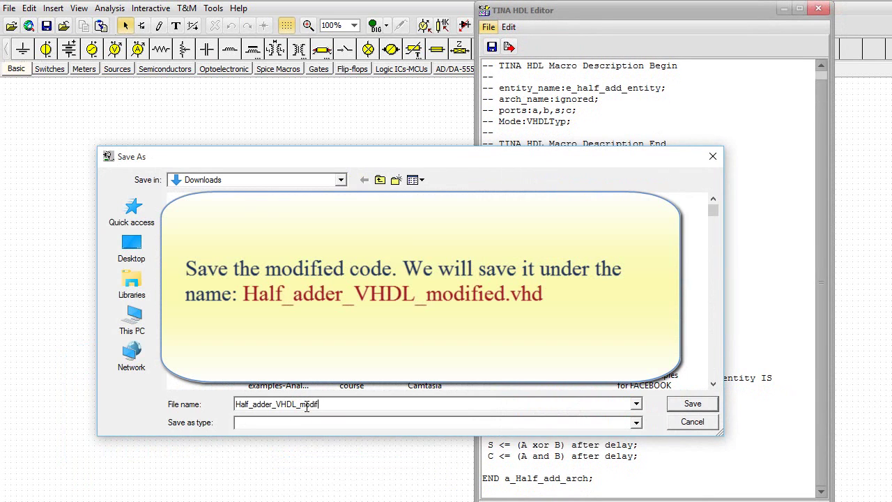
text(.vhd)
click(690, 404)
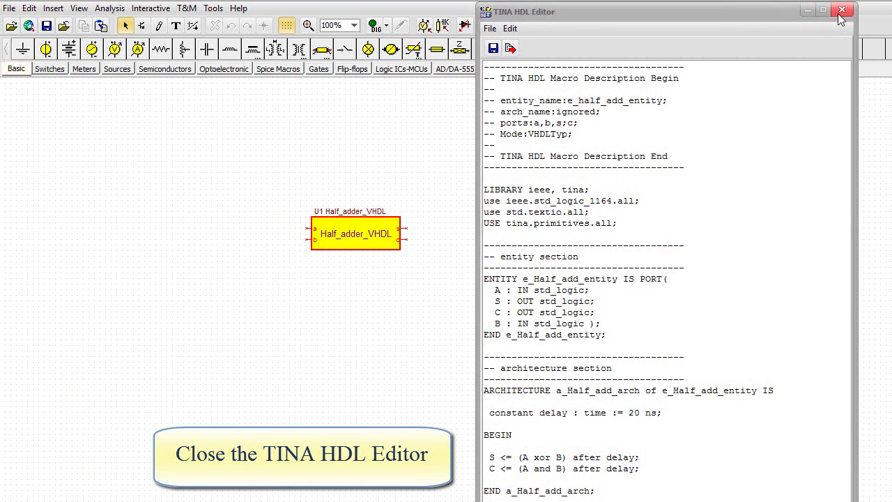
click(841, 11)
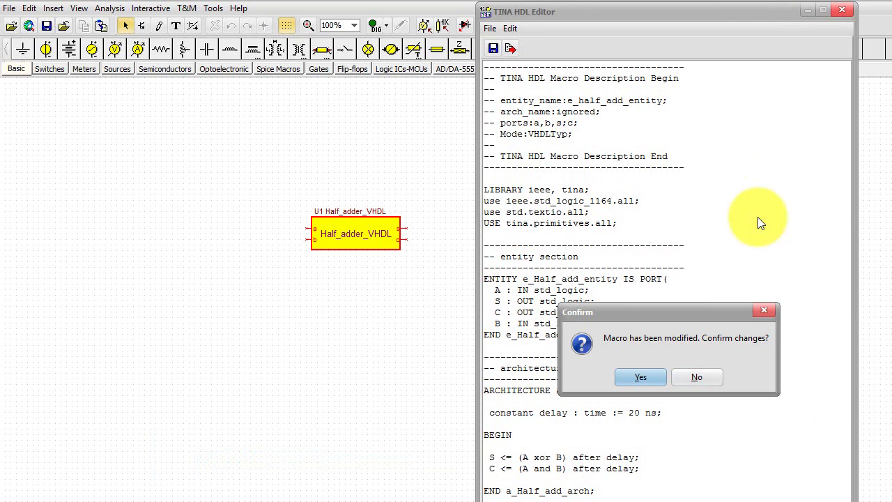
click(697, 380)
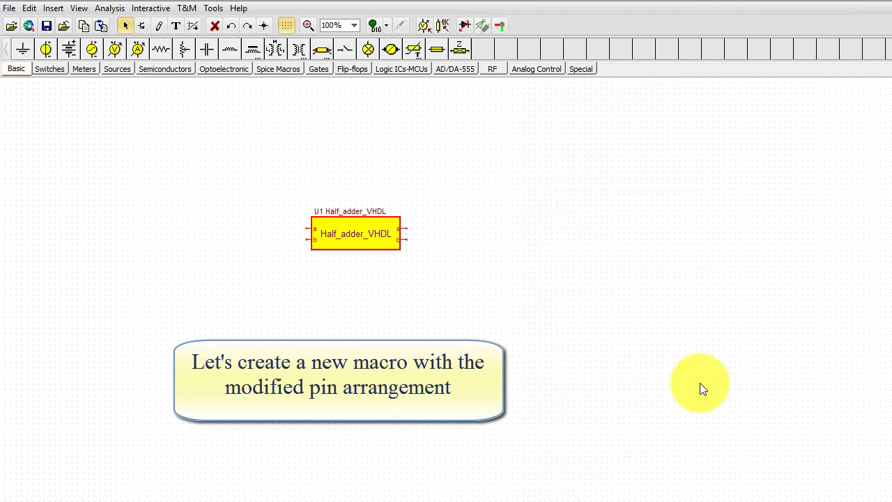
Step: Launch the New Macro Wizard, name the macro Half_adder_VHDL_modified, and choose From file
click(215, 11)
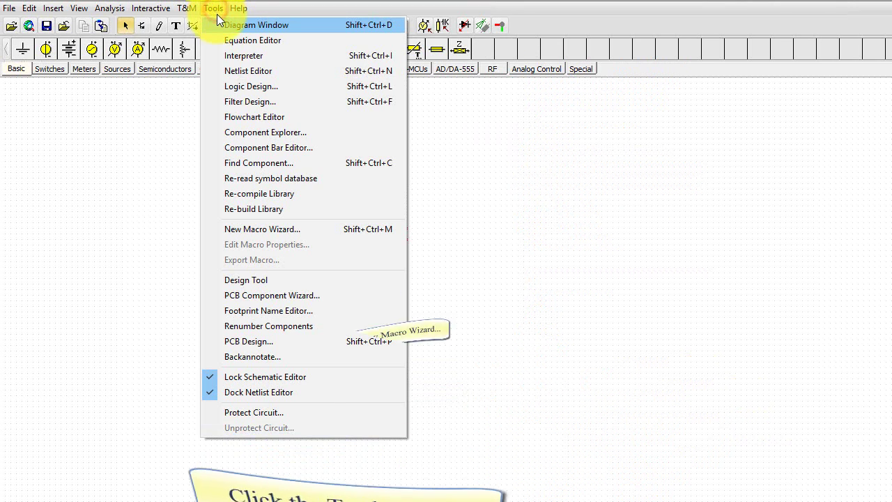
click(292, 234)
drag(576, 220, 488, 97)
drag(491, 157, 458, 154)
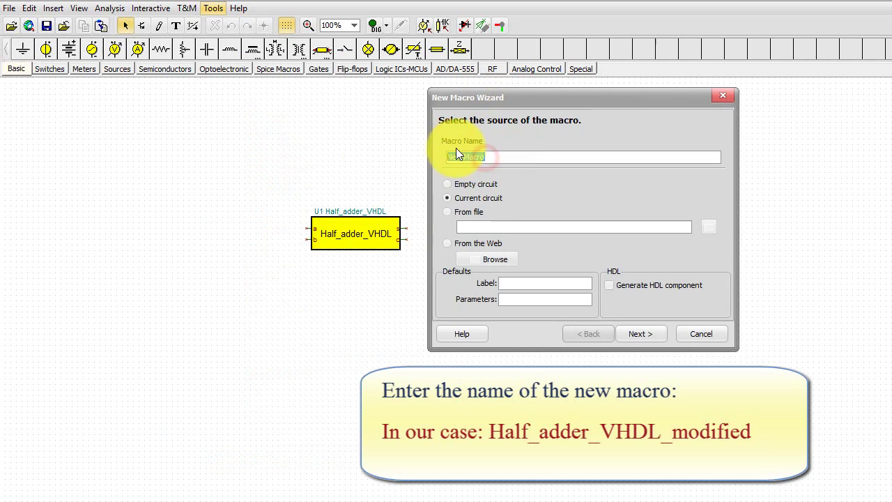
text(H)
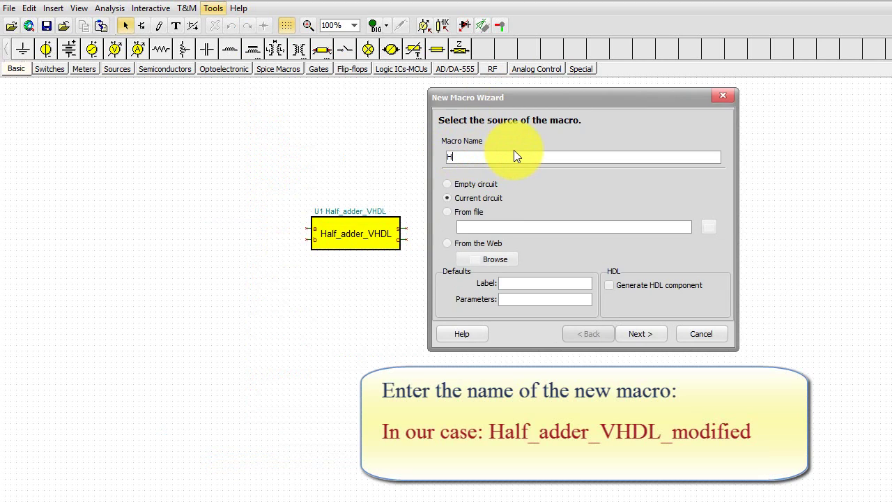
text(alf_adder_VHDL_modified)
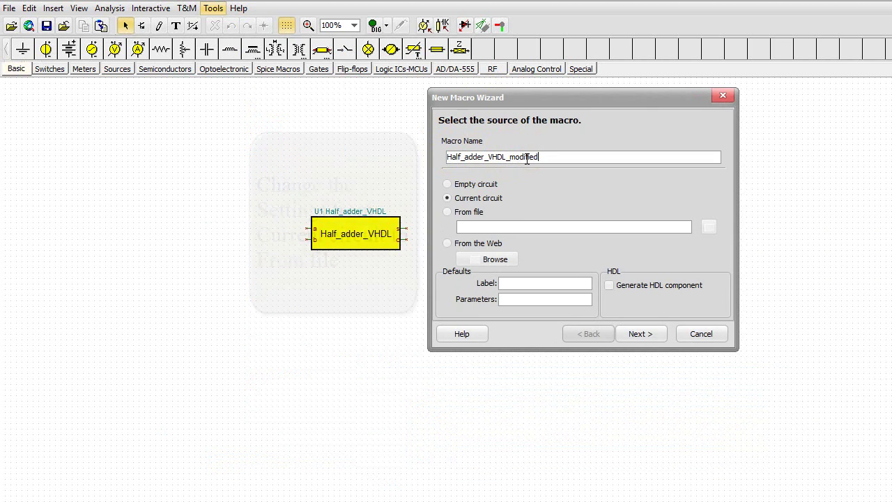
click(447, 212)
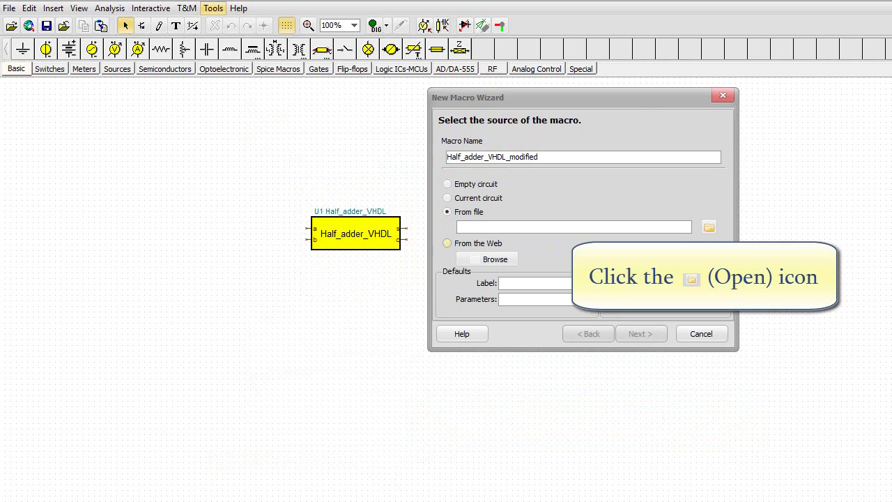
Step: Select Half_adder_VHDL_modified.vhd from Downloads as the macro source, filtering for VHDL files
click(708, 230)
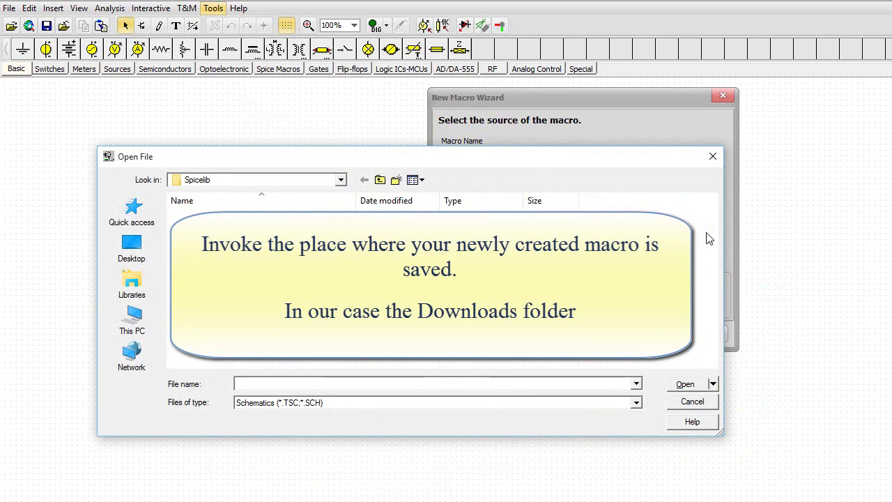
click(341, 182)
click(216, 286)
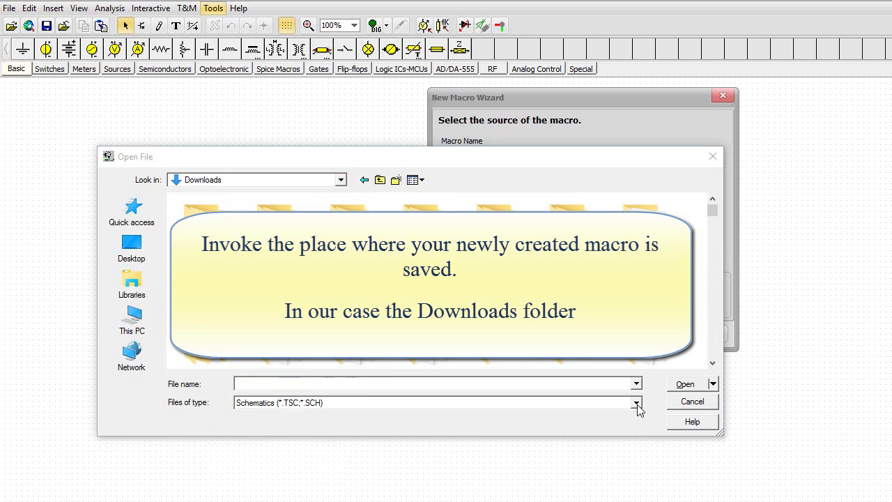
click(636, 404)
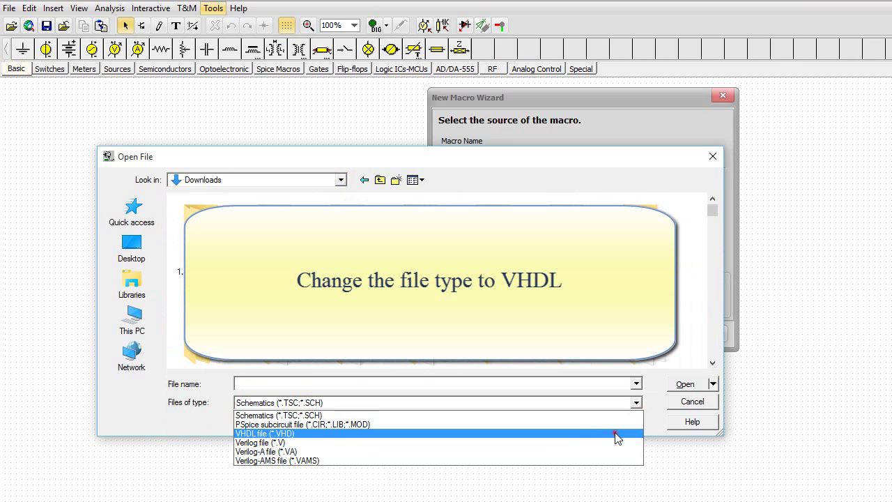
click(616, 434)
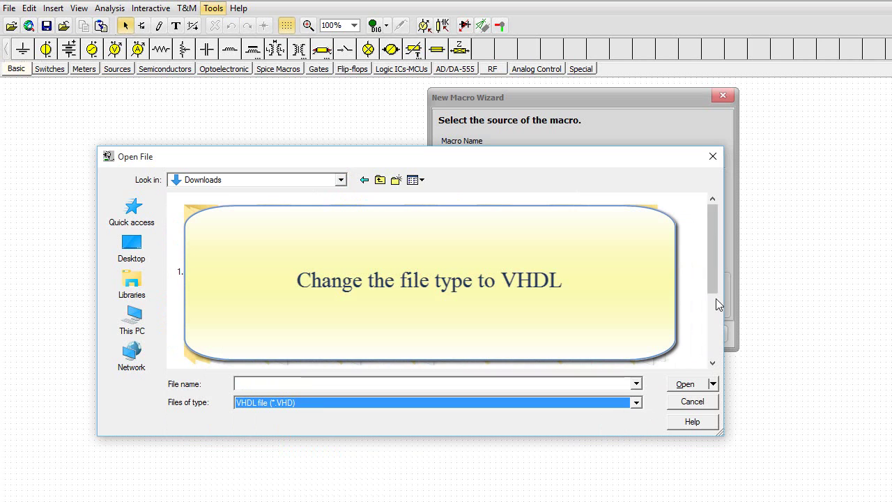
drag(712, 288, 705, 364)
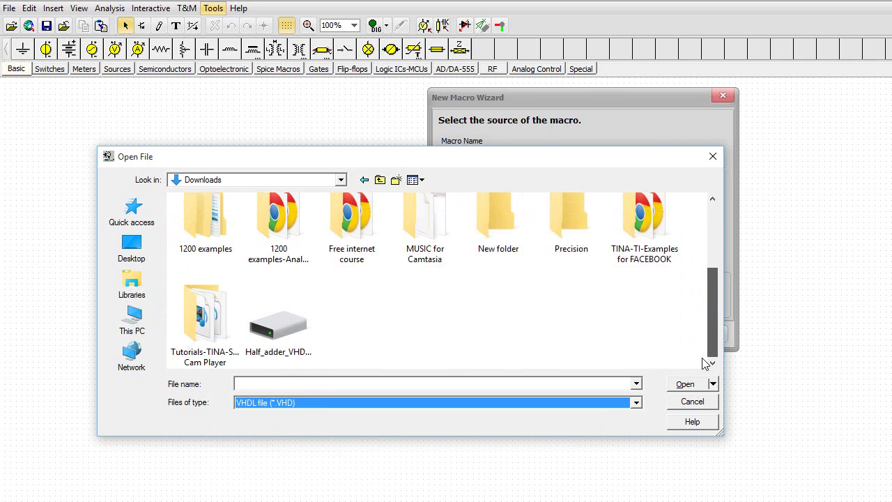
click(281, 349)
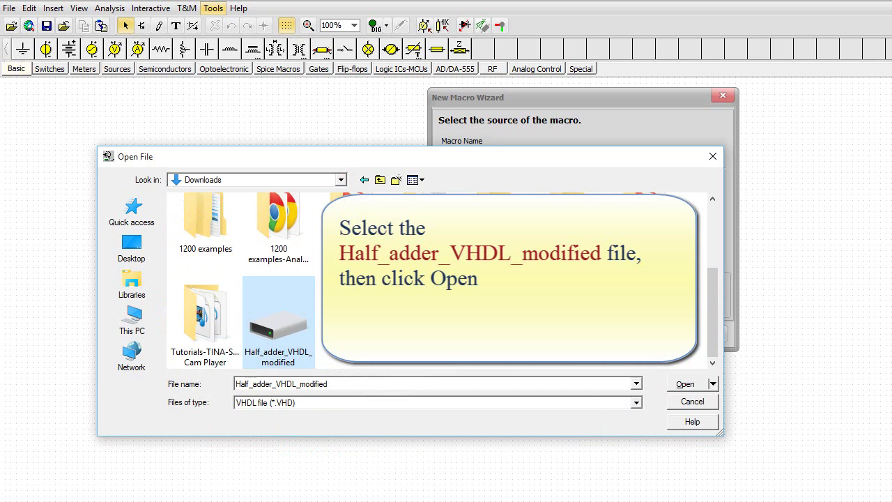
click(687, 385)
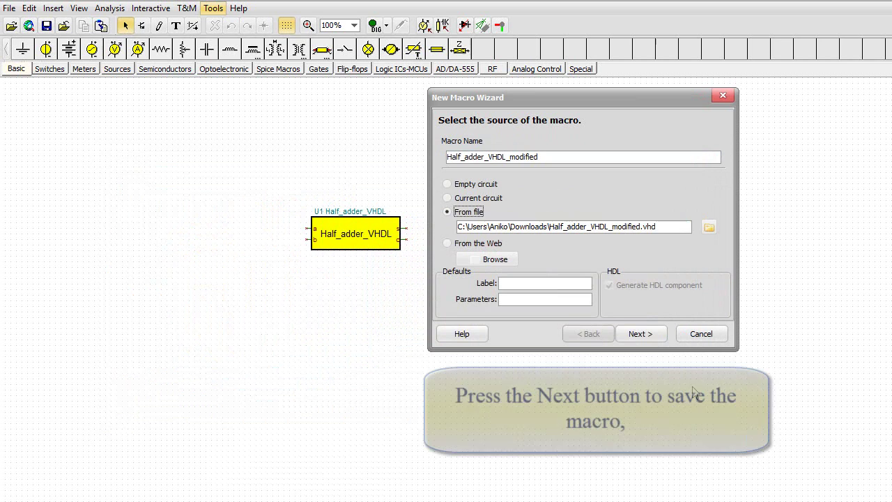
Step: Save Half_adder_VHDL_modified.TSM into Macrolib and place it as U2 right of U1
click(643, 334)
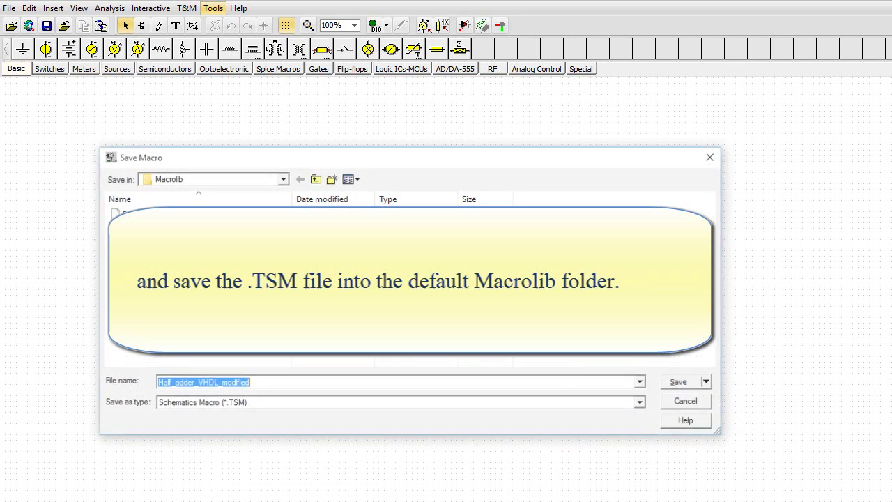
click(677, 386)
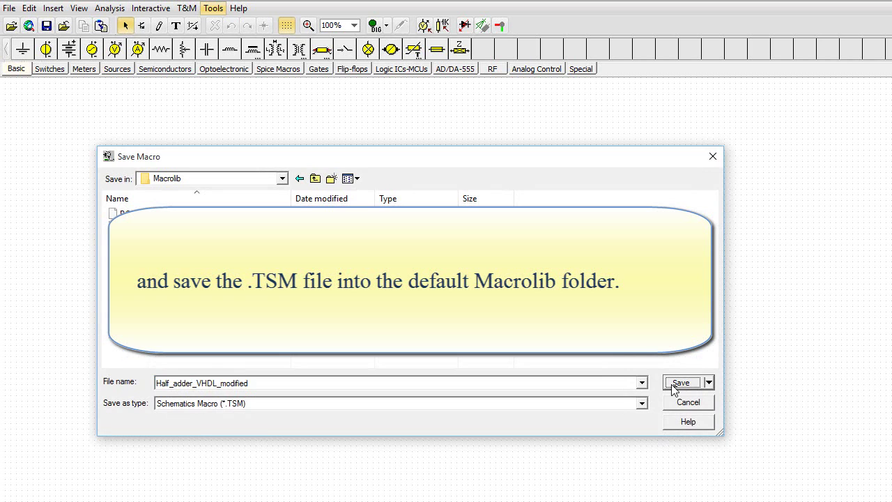
click(677, 386)
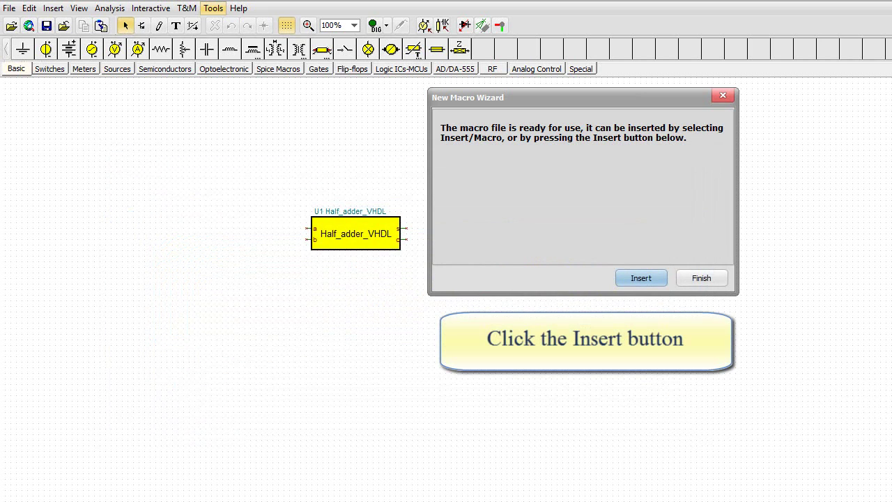
click(657, 281)
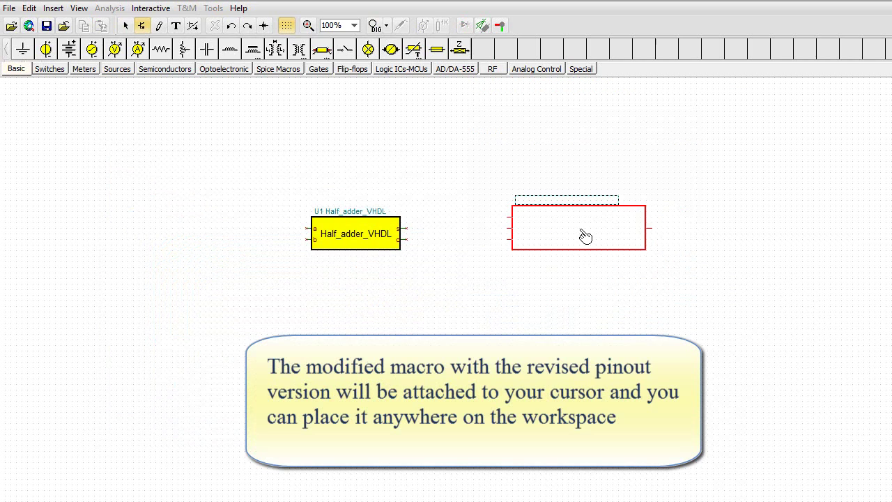
click(585, 236)
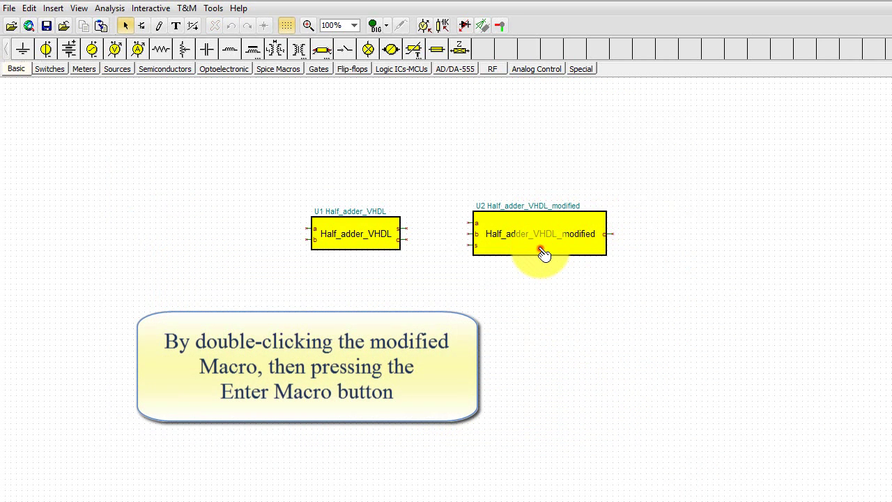
Step: Open U2's properties and enter the macro to view its VHDL ports line a,b,s;c;
double_click(542, 251)
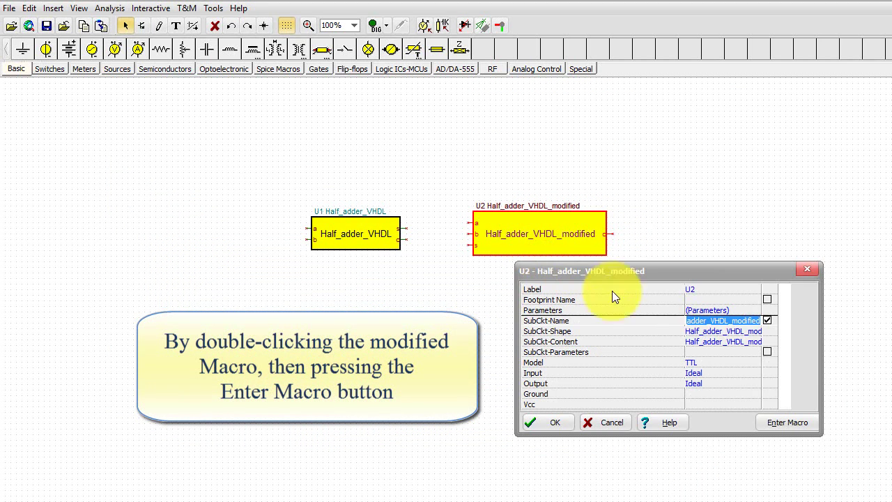
click(778, 421)
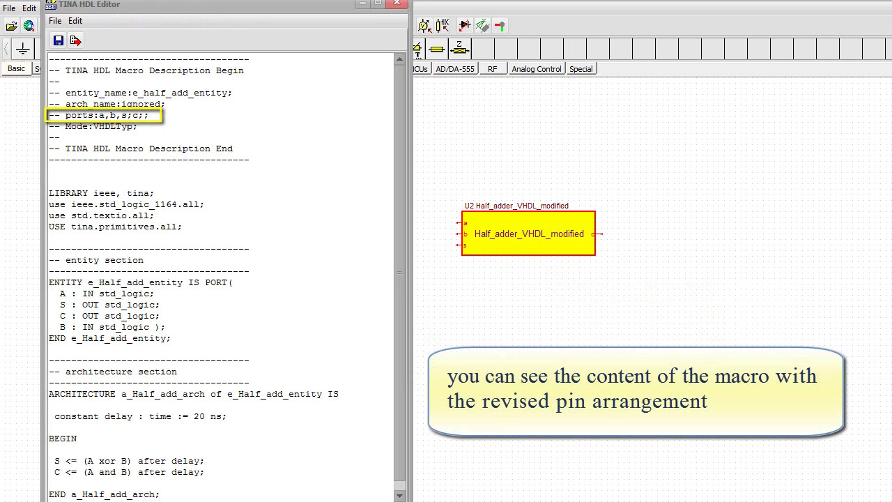